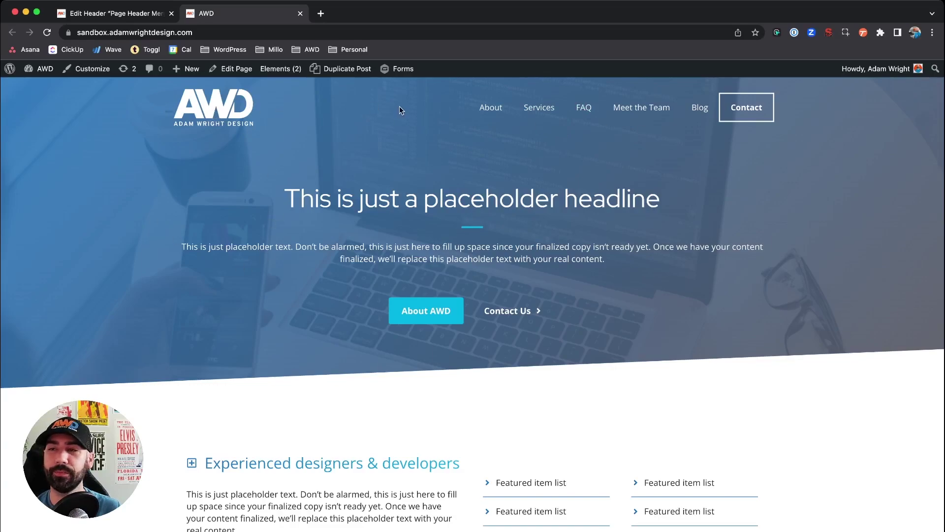
{"action": "left_click", "coordinate": [123, 14]}
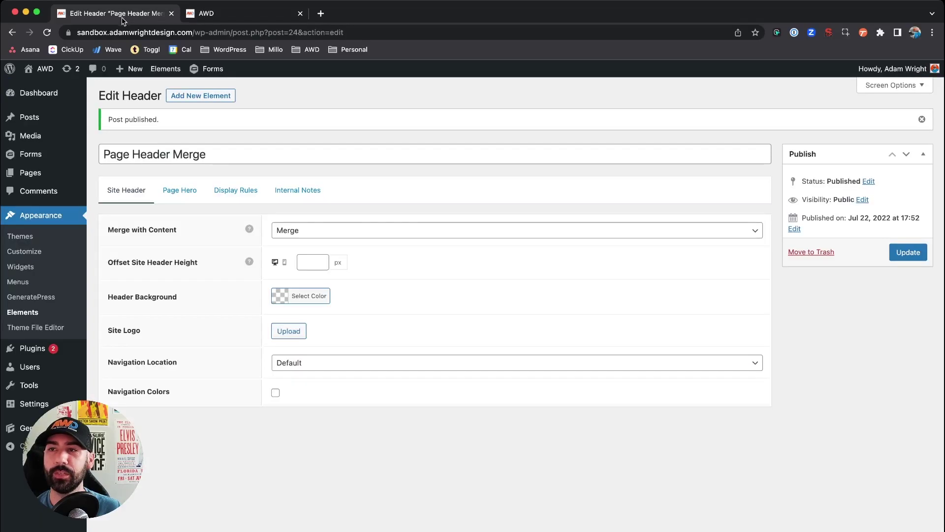
{"action": "left_click", "coordinate": [22, 312]}
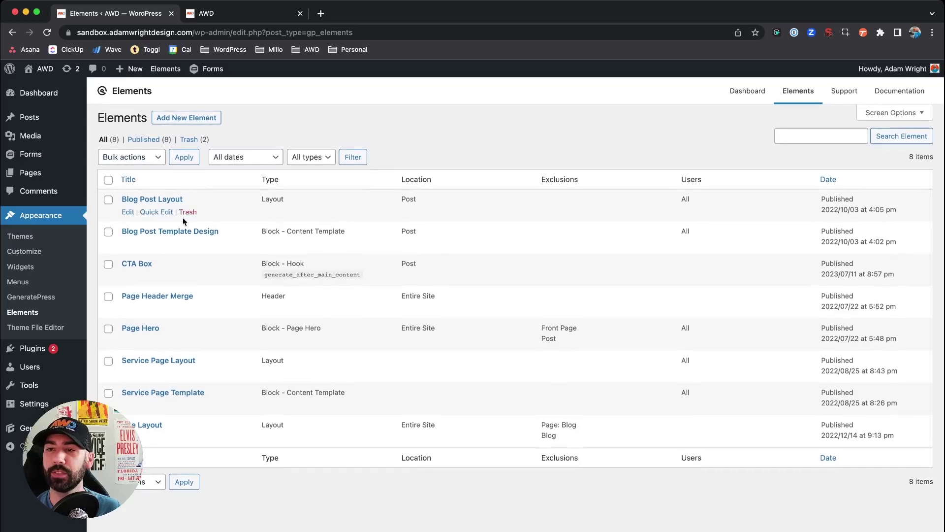
{"action": "left_click", "coordinate": [160, 297]}
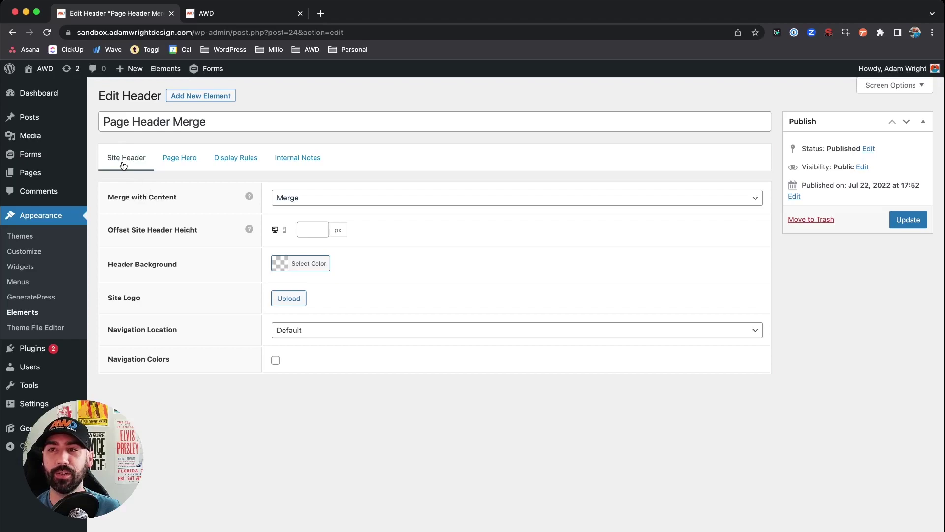
{"action": "left_click", "coordinate": [315, 197]}
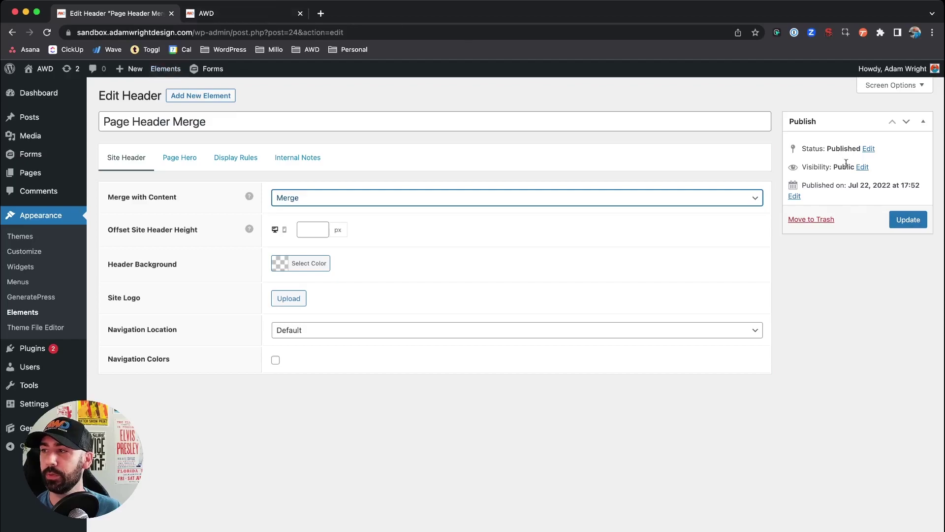
Change the Page Header Merge element's status to Draft and update it.
{"action": "left_click", "coordinate": [865, 148]}
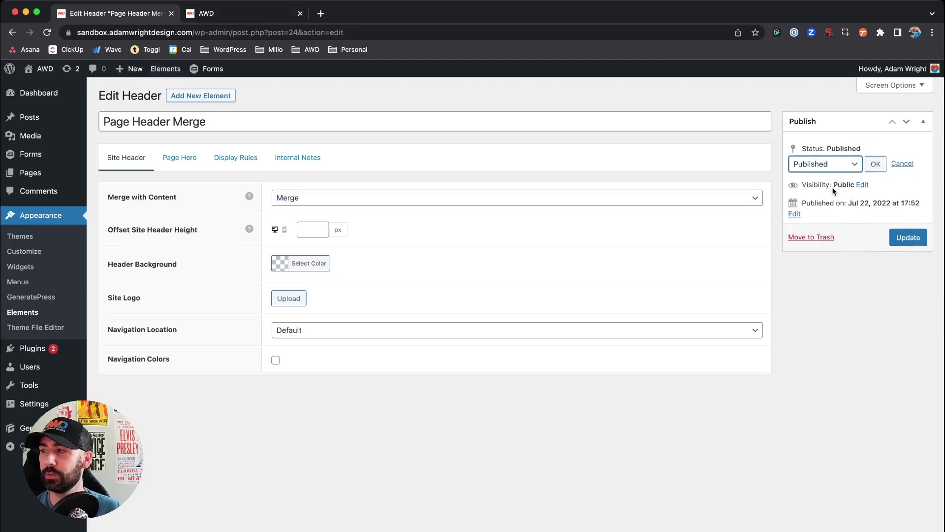
{"action": "key", "text": "d"}
{"action": "left_click", "coordinate": [908, 237]}
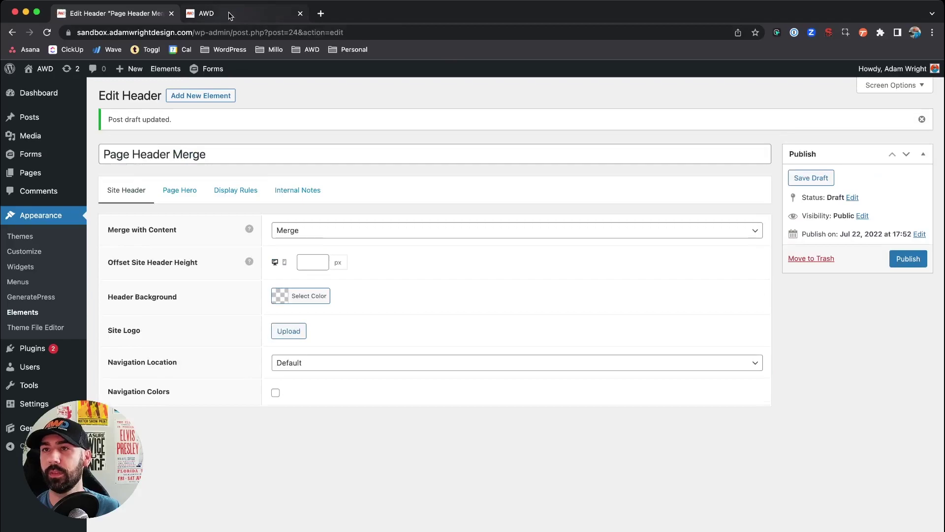
Reload the site homepage to check that the header no longer overlays the hero.
{"action": "left_click", "coordinate": [230, 16]}
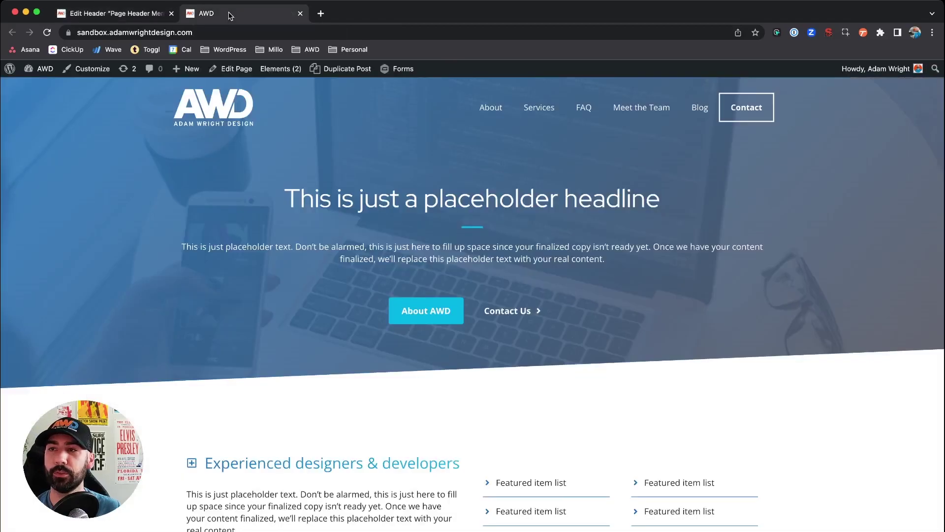
{"action": "left_click", "coordinate": [47, 32]}
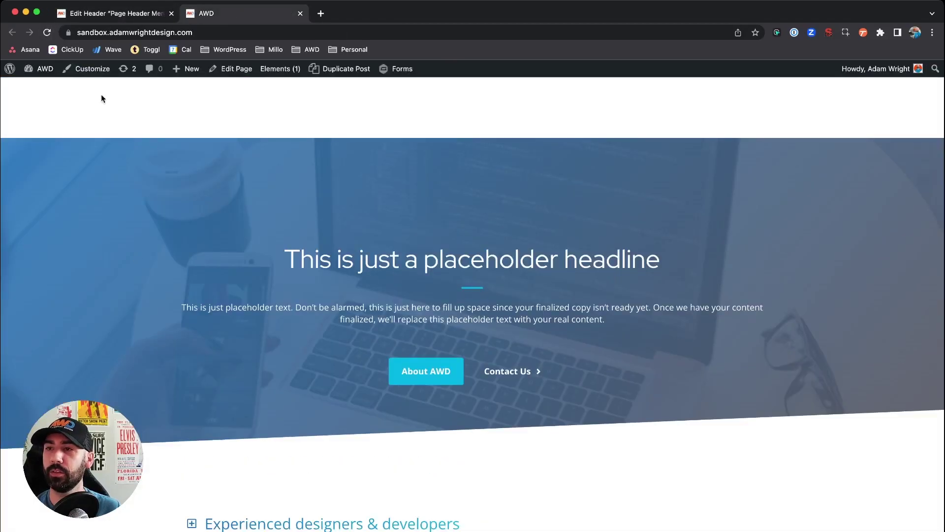
{"action": "left_click_drag", "start_coordinate": [101, 98], "coordinate": [843, 133]}
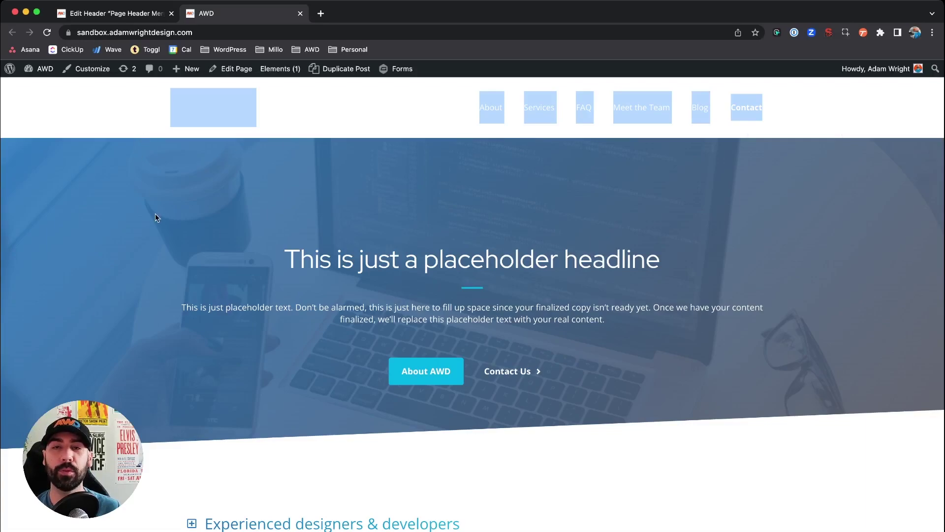
{"action": "left_click", "coordinate": [109, 107]}
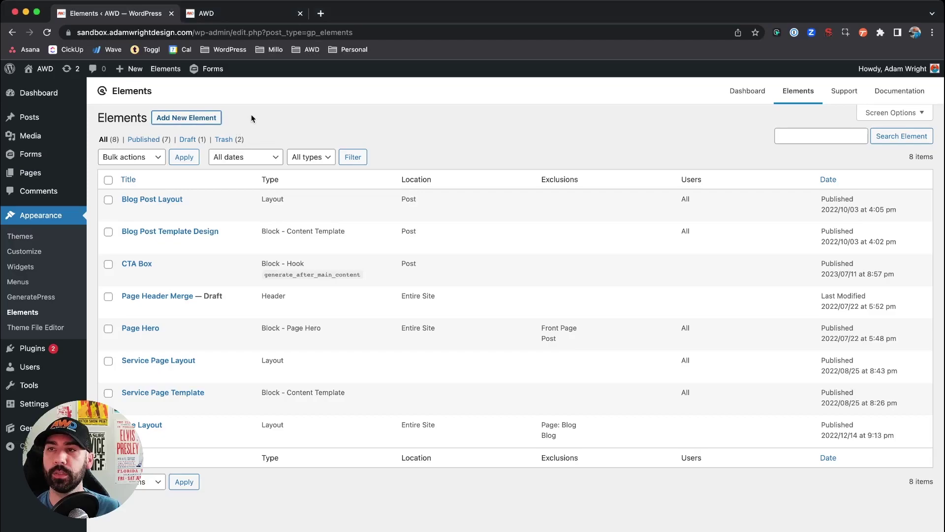
Create a new element of type Header.
{"action": "left_click", "coordinate": [207, 117]}
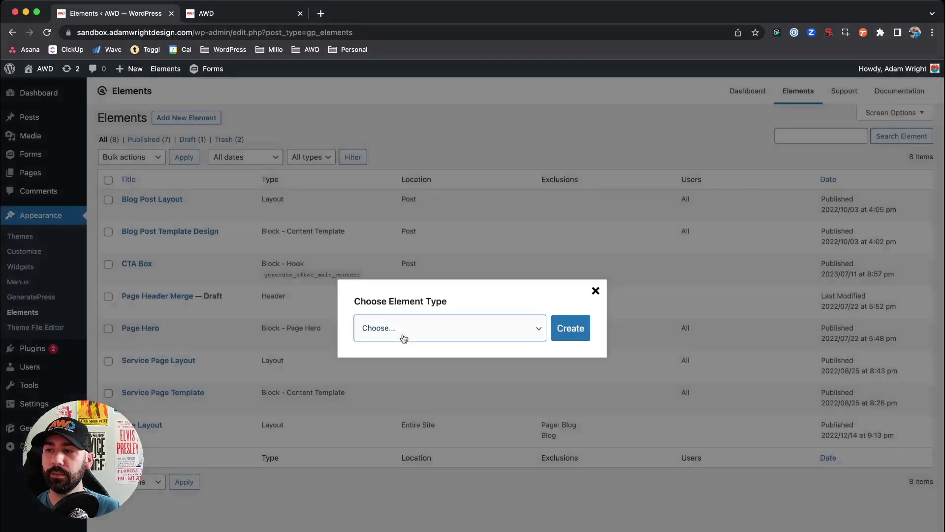
{"action": "left_click", "coordinate": [403, 334]}
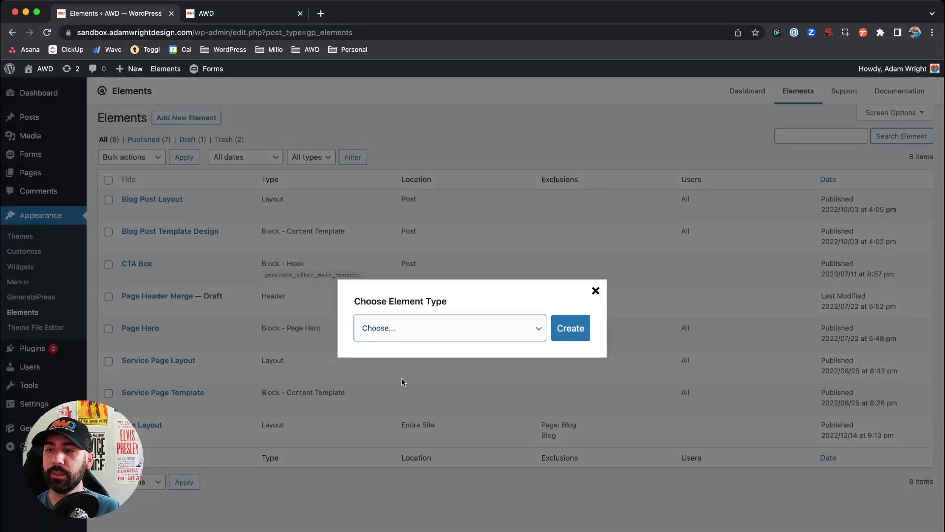
{"action": "left_click", "coordinate": [401, 380]}
{"action": "left_click", "coordinate": [561, 329]}
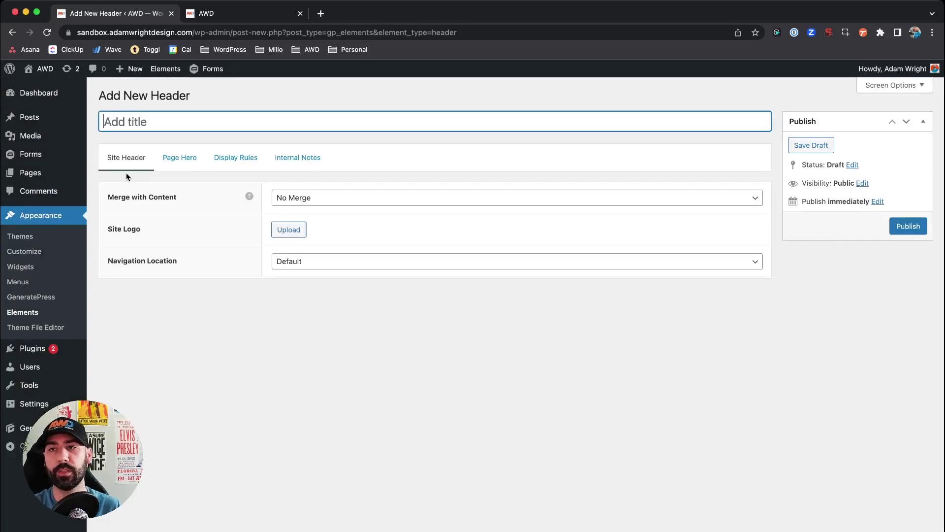
Title the header element 'Page Merge' and set Merge with Content to Merge.
{"action": "type", "text": "Page Merge"}
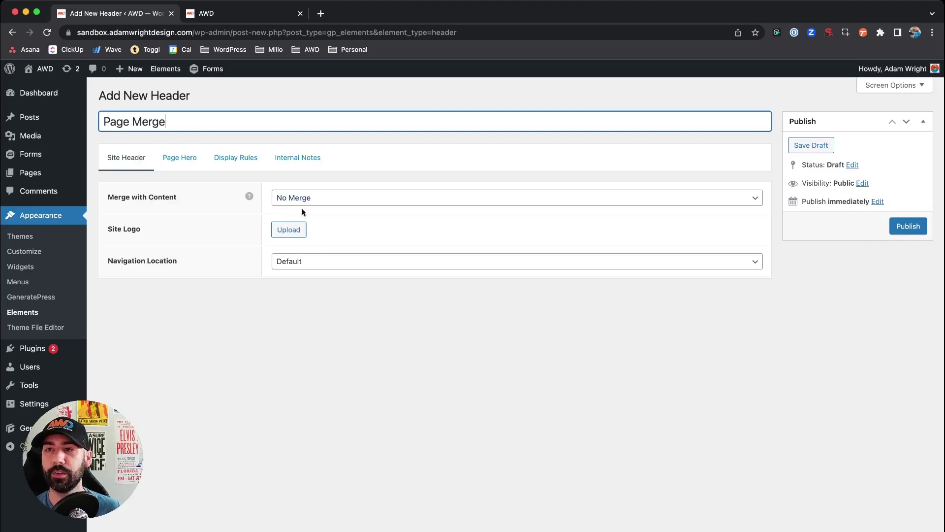
{"action": "left_click", "coordinate": [331, 207]}
{"action": "left_click", "coordinate": [331, 208]}
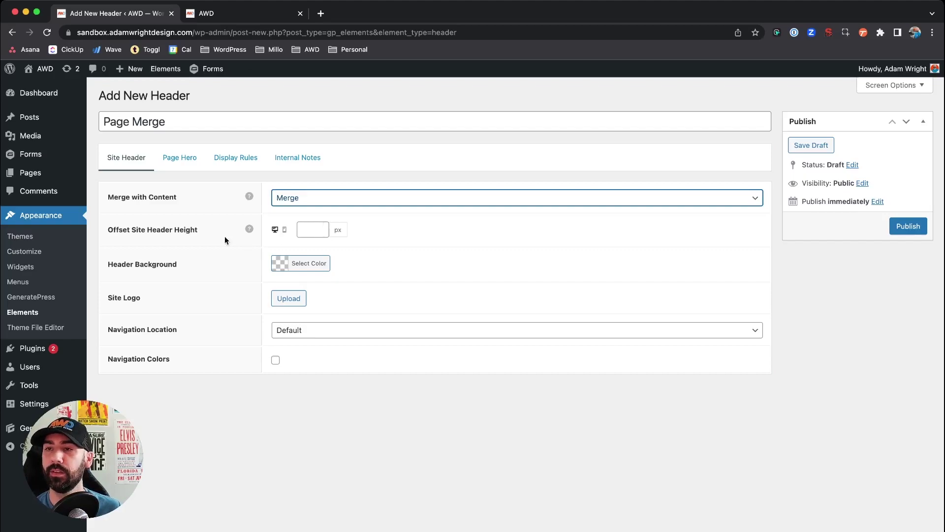
Set the Page Merge header's display rule location to Entire Site.
{"action": "left_click", "coordinate": [245, 161]}
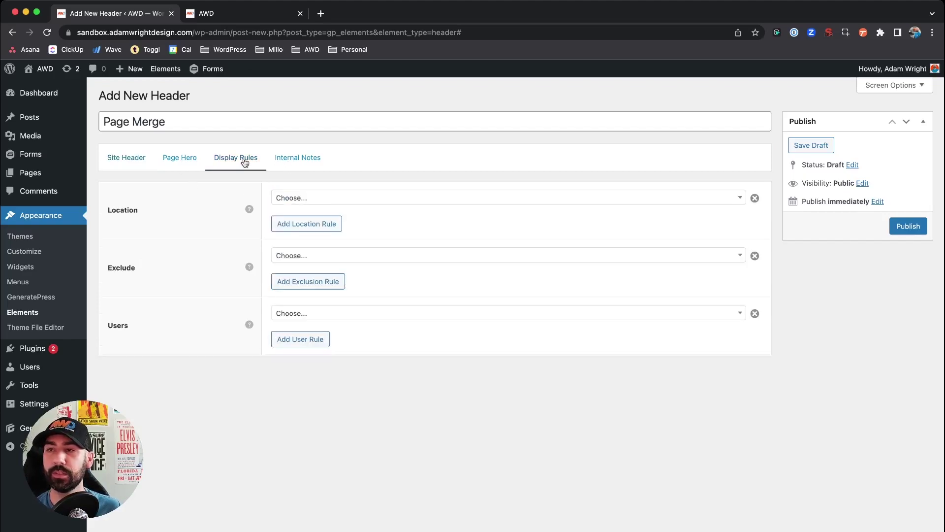
{"action": "left_click", "coordinate": [278, 198]}
{"action": "left_click", "coordinate": [298, 270]}
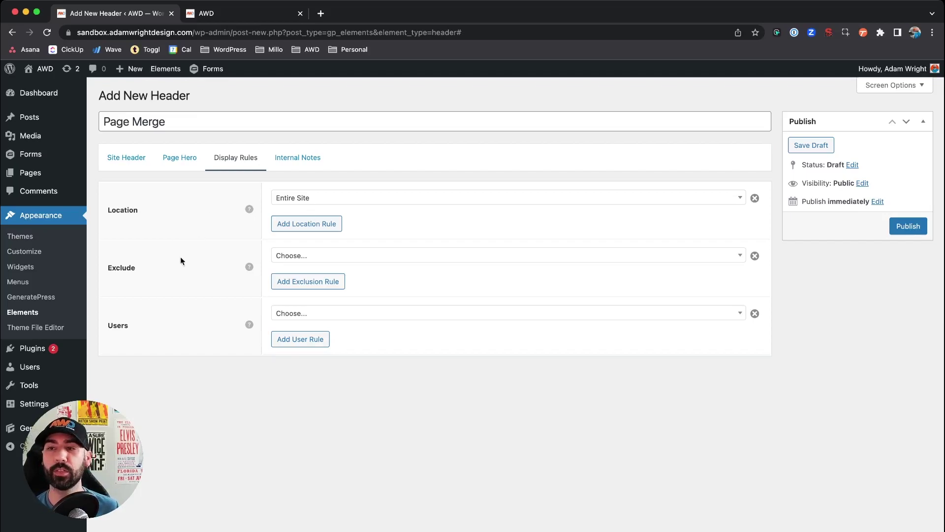
Leave Exclude empty, publish the header, and check it on the homepage.
{"action": "left_click", "coordinate": [321, 256]}
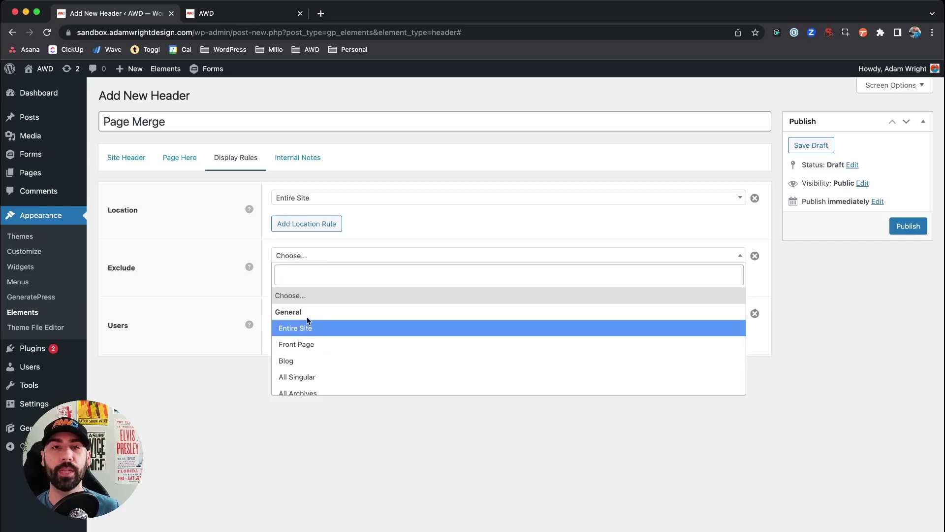
{"action": "left_click", "coordinate": [212, 268]}
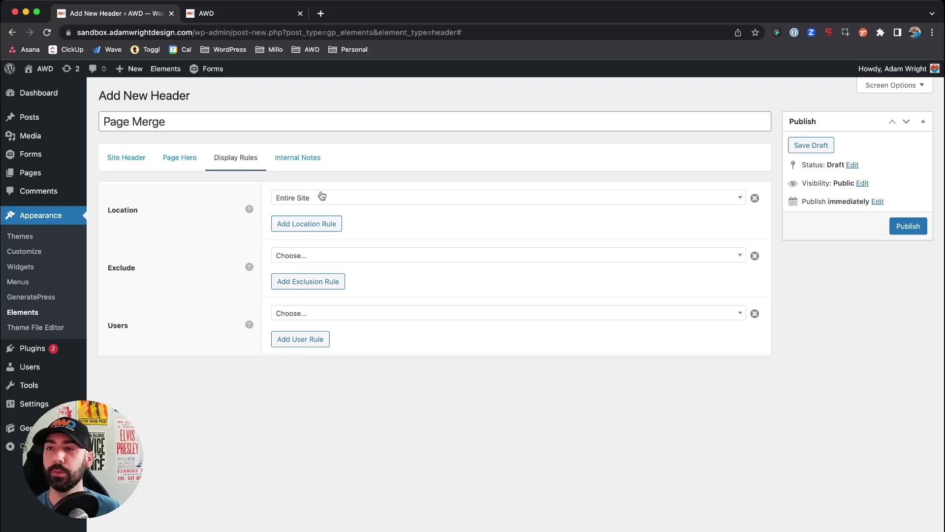
{"action": "left_click", "coordinate": [905, 226]}
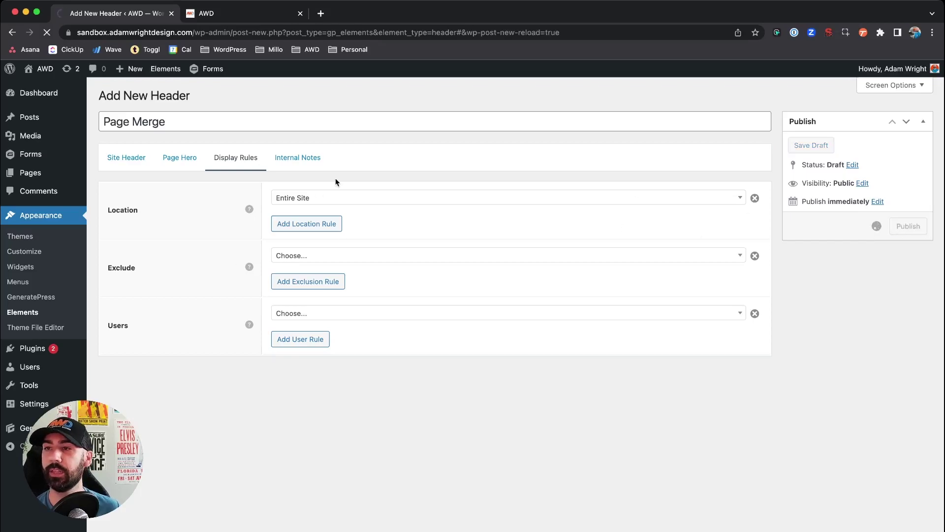
{"action": "left_click", "coordinate": [222, 14]}
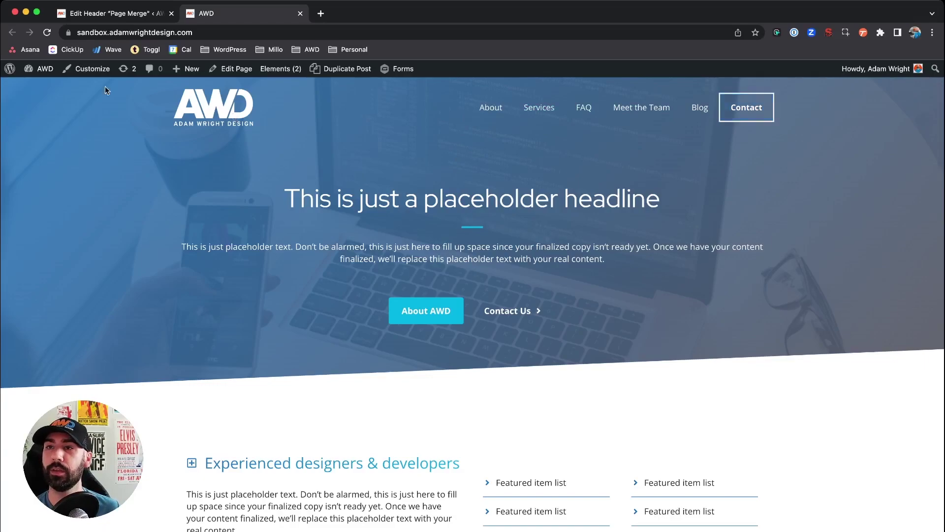
In the Customizer's Colors panel, expand the Header and Primary Navigation colour sections.
{"action": "left_click", "coordinate": [88, 69]}
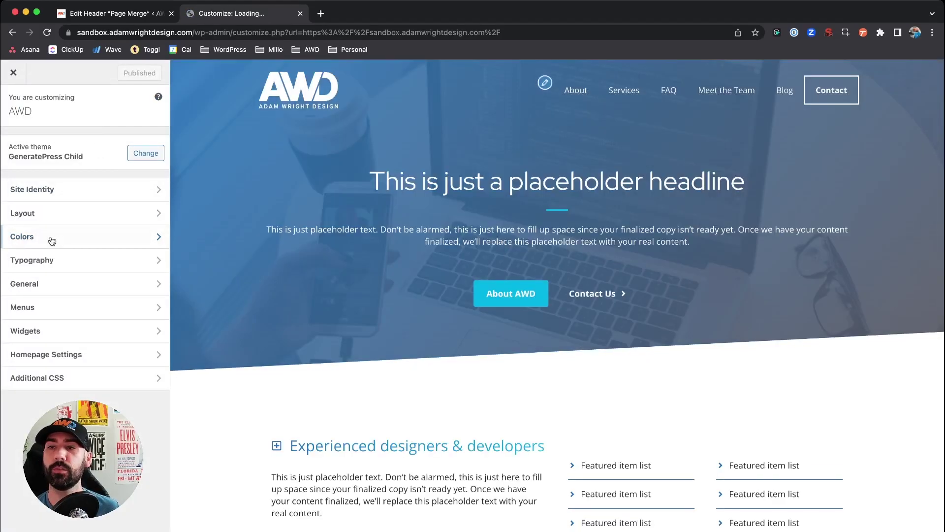
{"action": "left_click", "coordinate": [51, 236]}
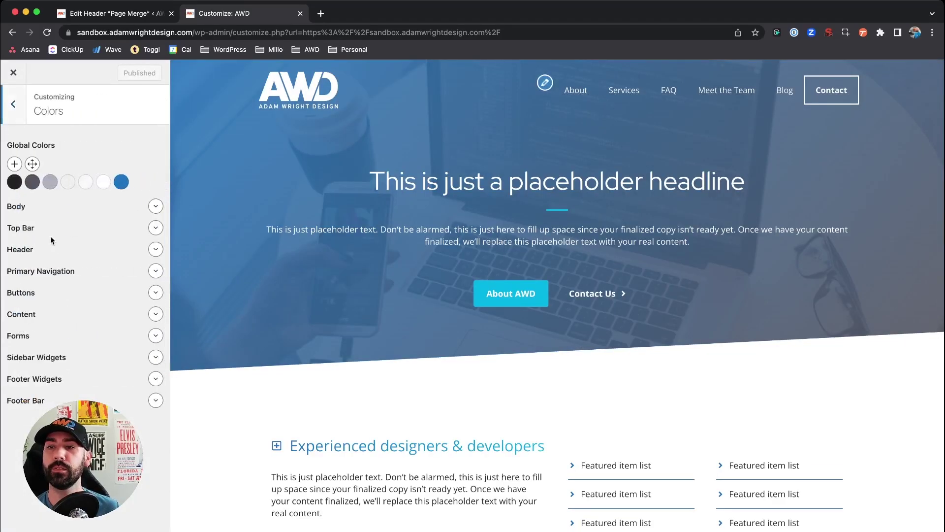
{"action": "left_click", "coordinate": [156, 250]}
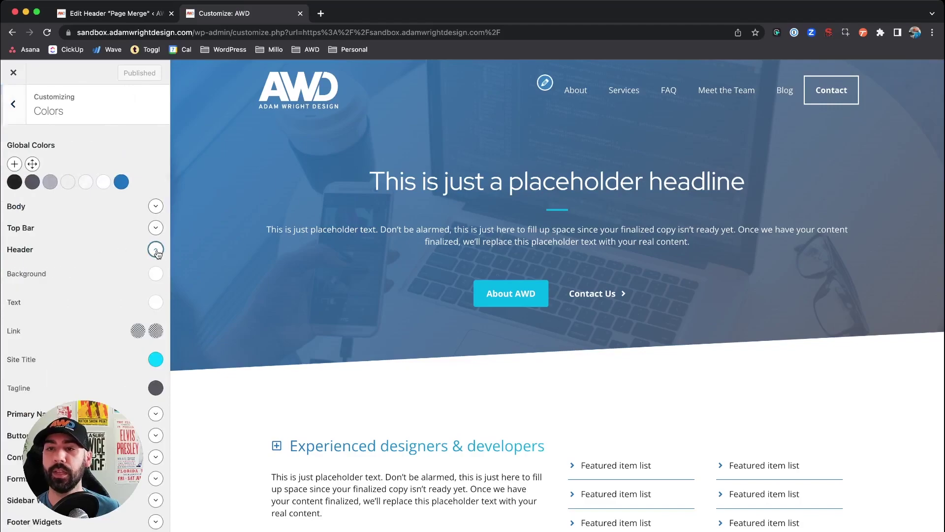
{"action": "scroll", "coordinate": [70, 241], "scroll_direction": "down", "scroll_amount": 1}
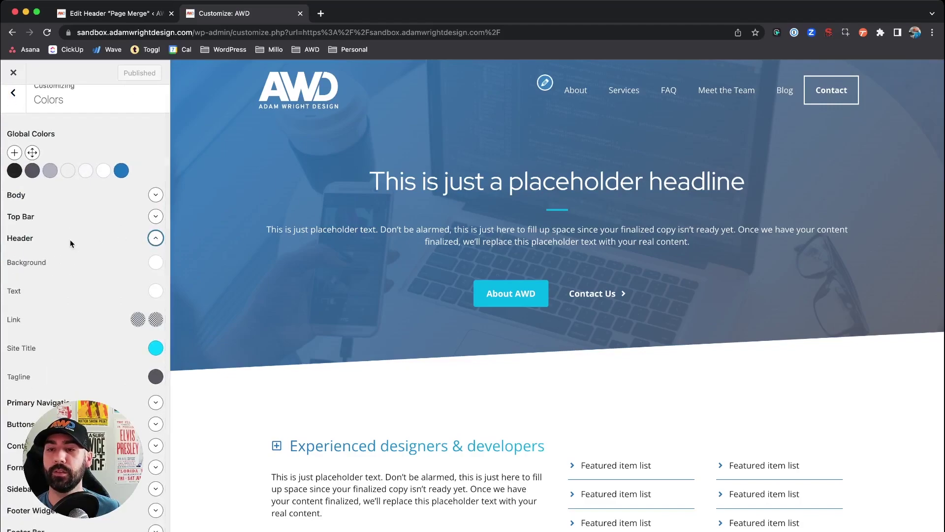
{"action": "left_click", "coordinate": [155, 402]}
{"action": "scroll", "coordinate": [76, 291], "scroll_direction": "down", "scroll_amount": 5}
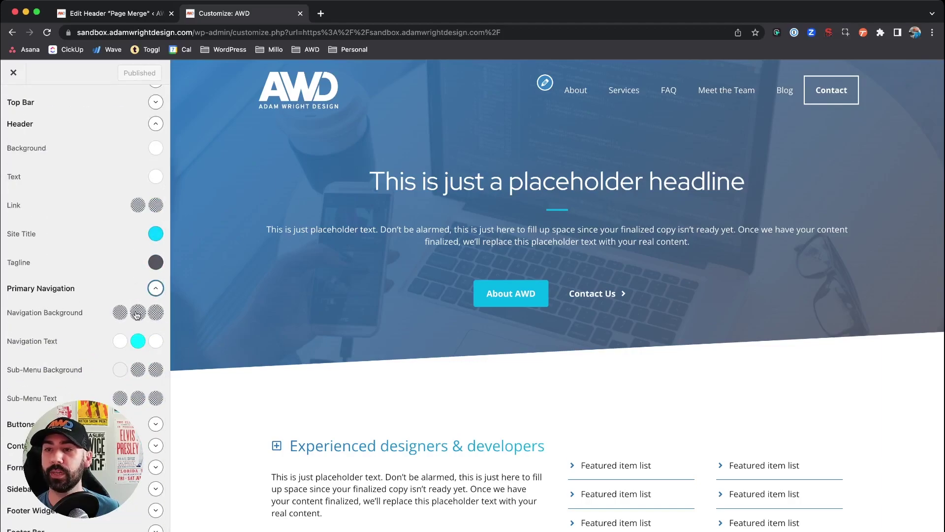
Try a solid red for the Primary Navigation background colour.
{"action": "left_click", "coordinate": [117, 313]}
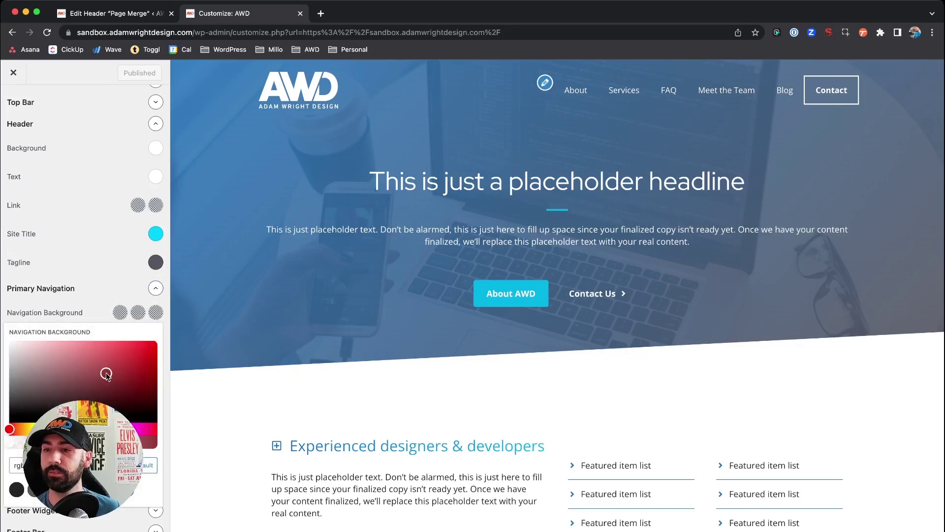
{"action": "left_click", "coordinate": [145, 348]}
{"action": "left_click", "coordinate": [121, 314]}
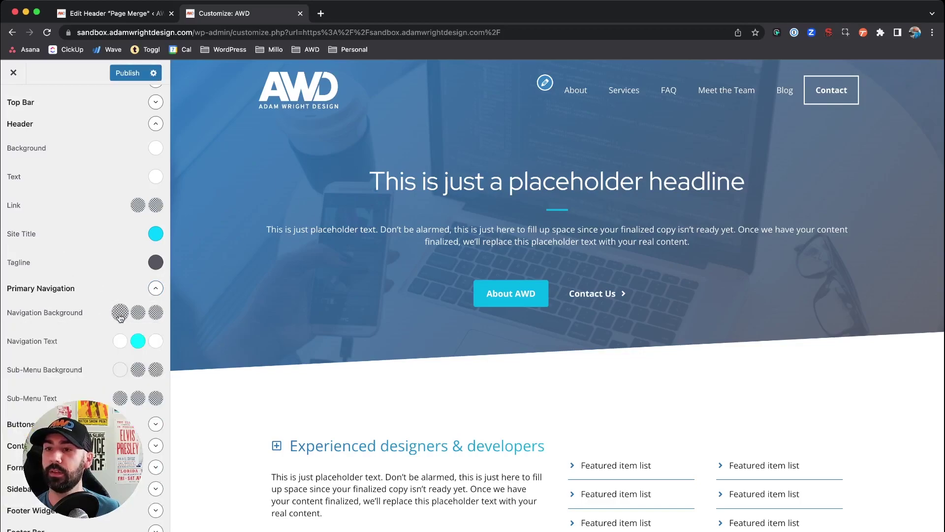
Drag the navigation background opacity to zero, making it fully transparent.
{"action": "left_click", "coordinate": [120, 313]}
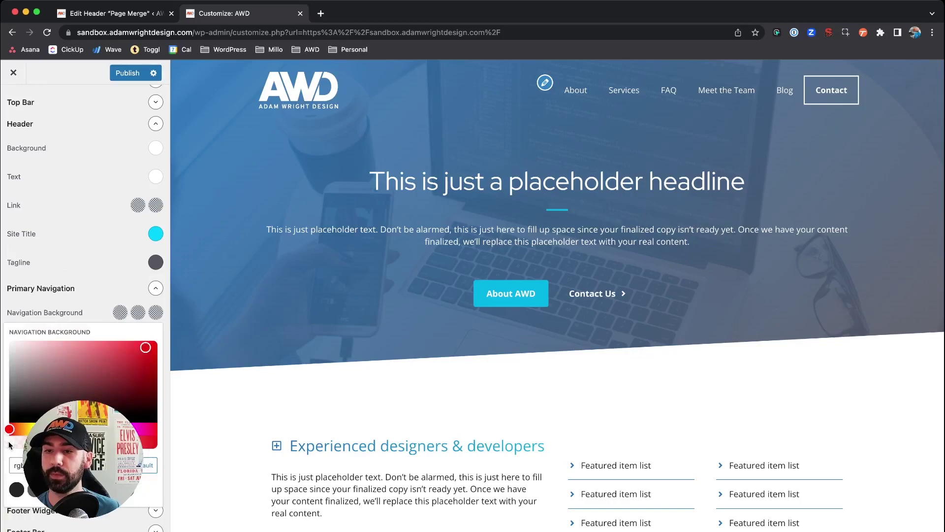
{"action": "left_click", "coordinate": [157, 442]}
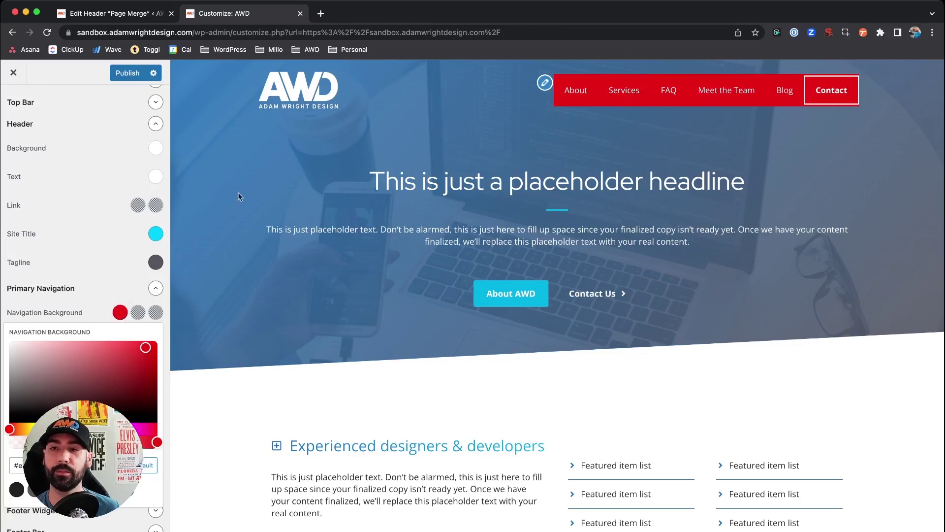
{"action": "left_click_drag", "start_coordinate": [157, 442], "coordinate": [3, 440]}
{"action": "left_click", "coordinate": [75, 251]}
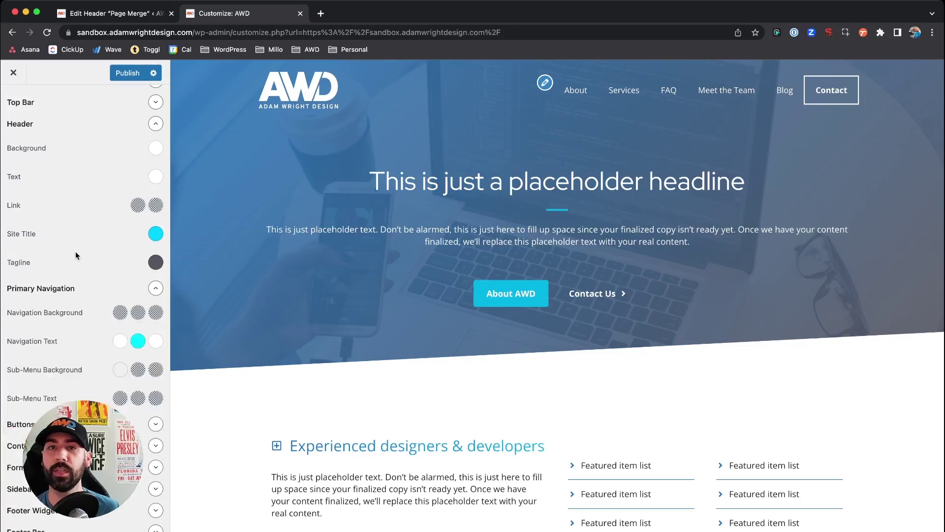